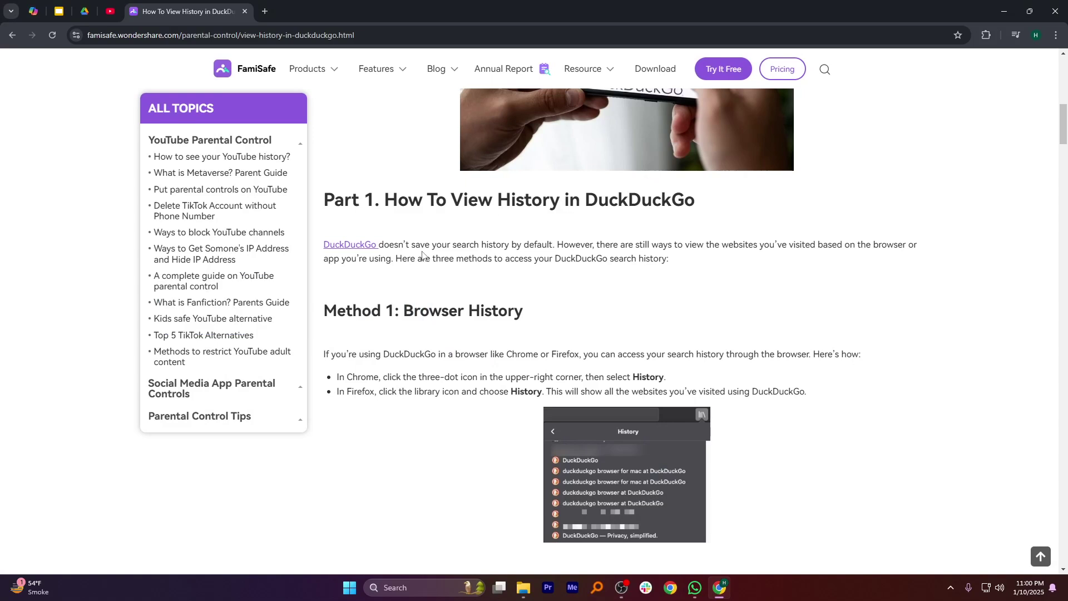
{"action": "scroll", "coordinate": [451, 250], "scroll_direction": "down", "scroll_amount": 2}
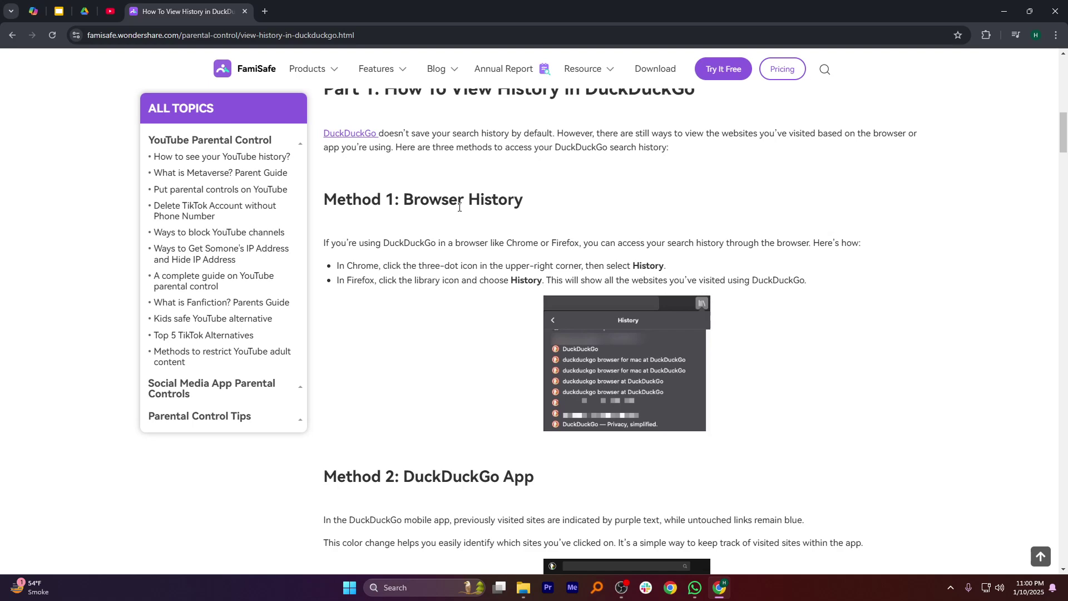
{"action": "scroll", "coordinate": [459, 207], "scroll_direction": "down", "scroll_amount": 3}
{"action": "scroll", "coordinate": [502, 251], "scroll_direction": "down", "scroll_amount": 2}
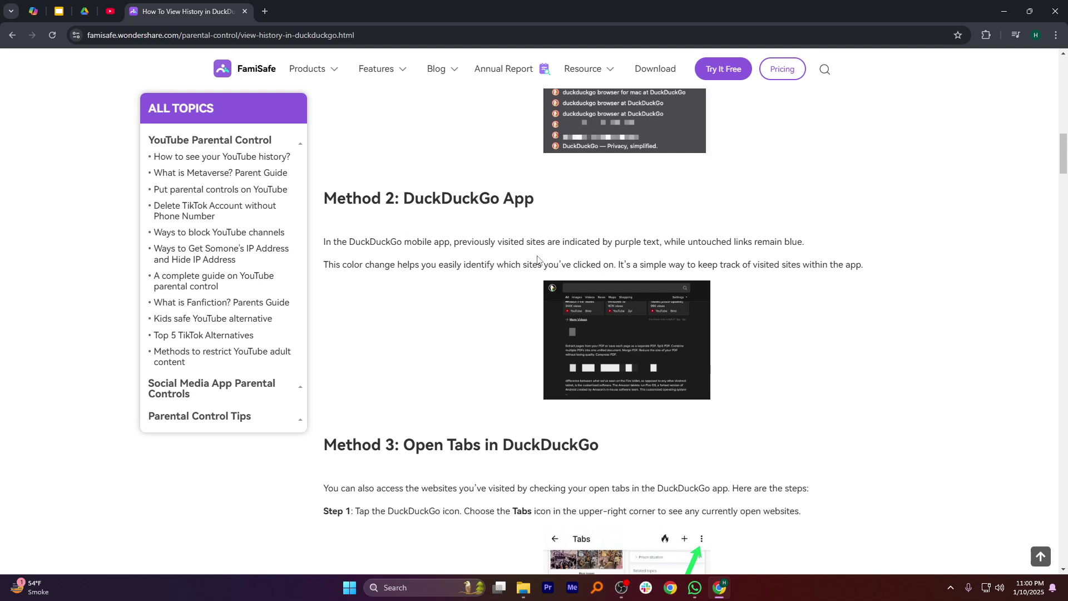
{"action": "scroll", "coordinate": [539, 259], "scroll_direction": "down", "scroll_amount": 4}
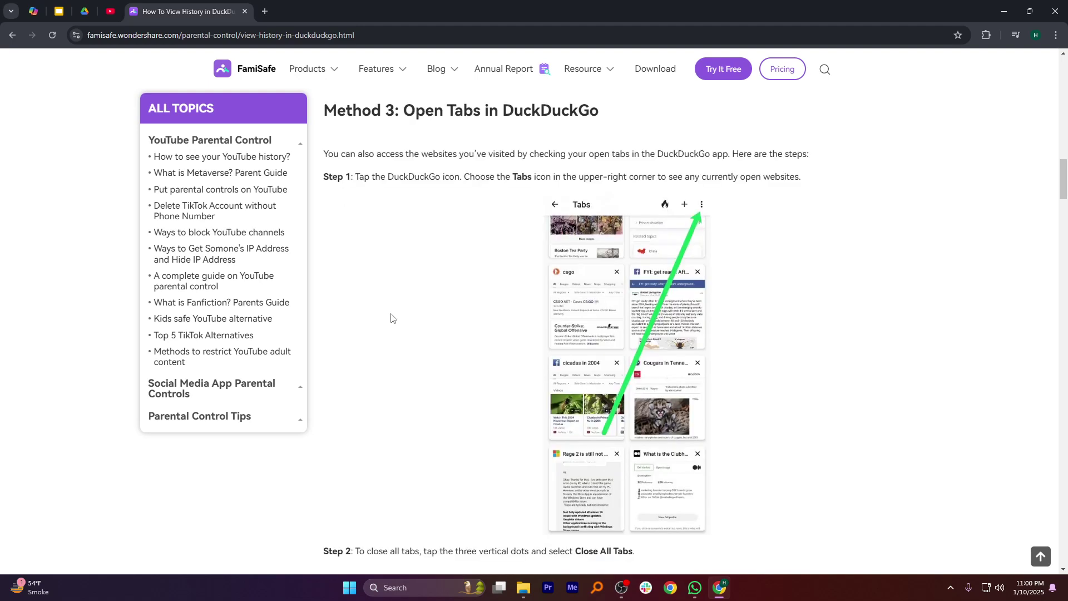